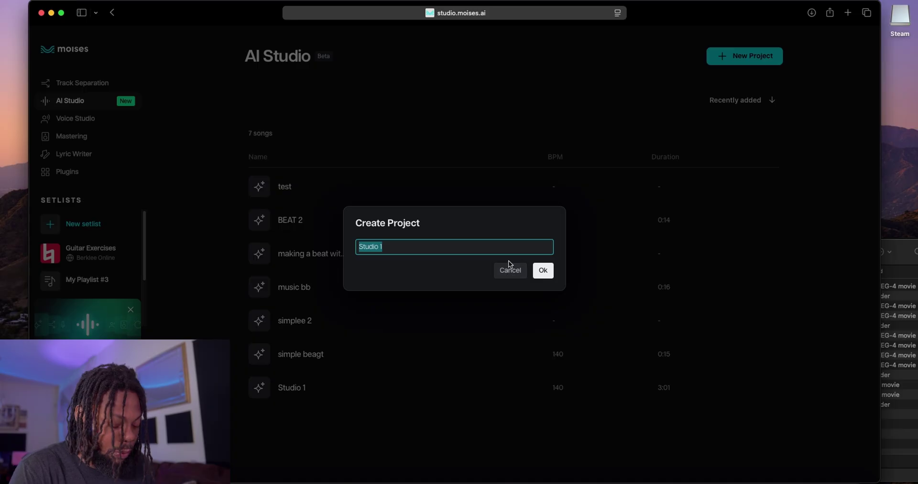
Step: Create a new project named test
type("est")
key("Return")
left_click(521, 358)
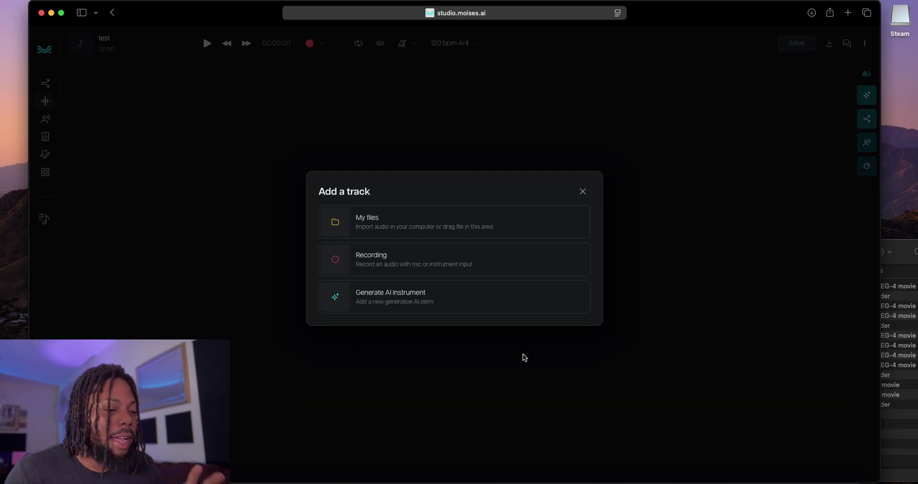
Step: Import simple one one .wav from the Downloads folder and add it to the project as a track
left_click(409, 225)
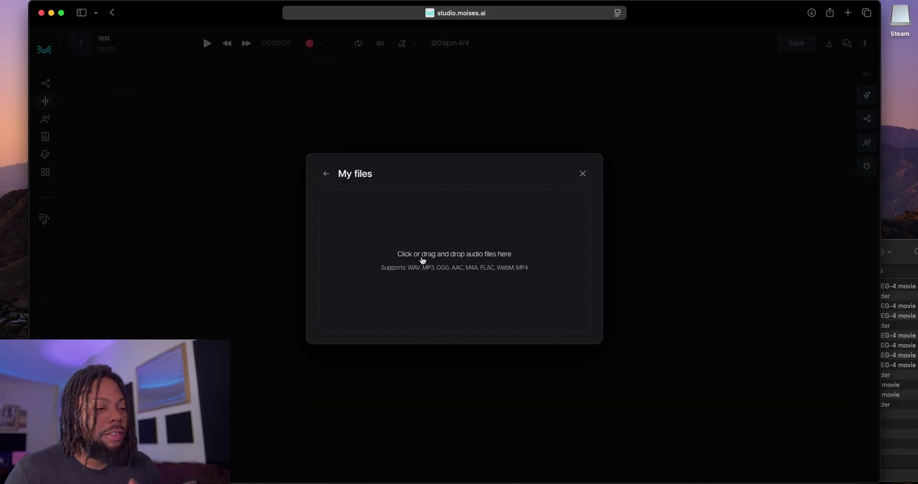
left_click(454, 258)
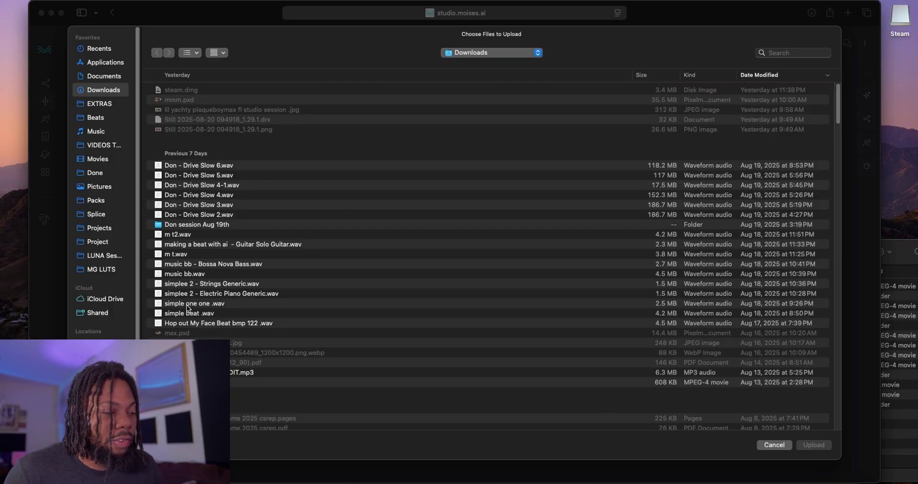
double_click(187, 304)
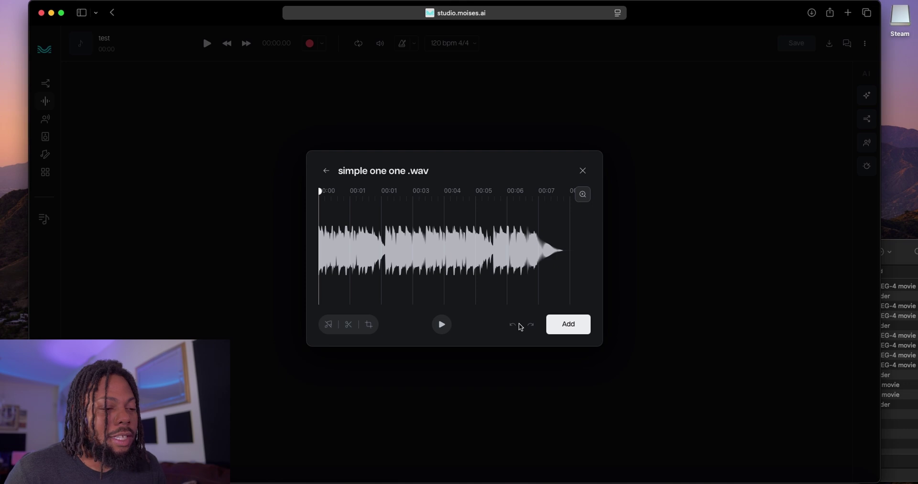
left_click(568, 324)
Step: Start generating an AI instrument track and browse the available drum, bass and guitar stem presets
left_click(241, 133)
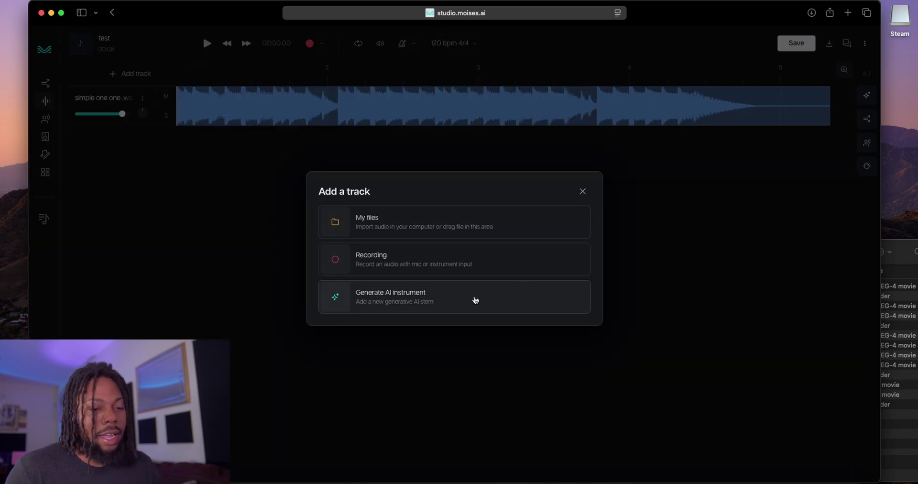
left_click(475, 300)
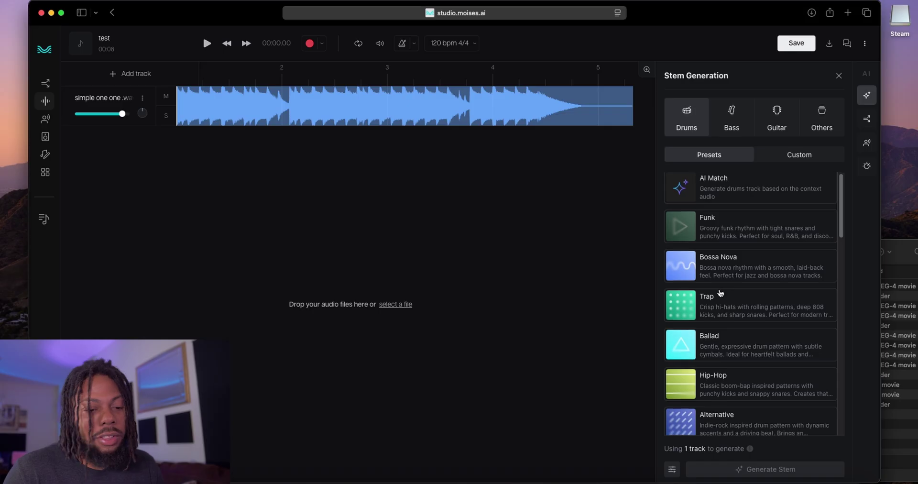
scroll(720, 292, "down", 2)
scroll(717, 289, "down", 5)
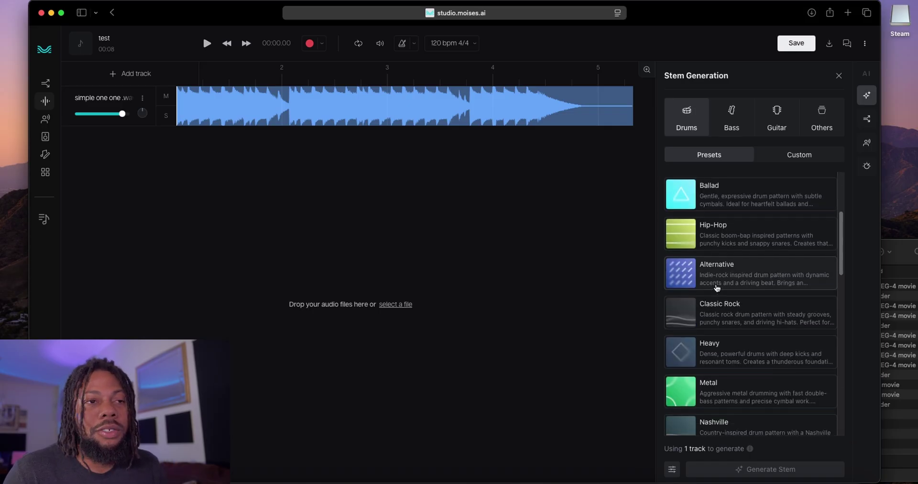
scroll(716, 291, "down", 2)
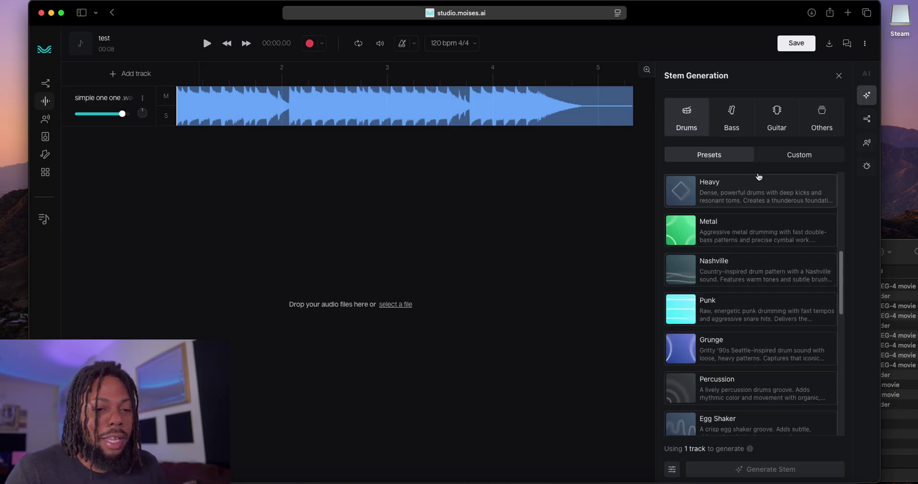
left_click(742, 127)
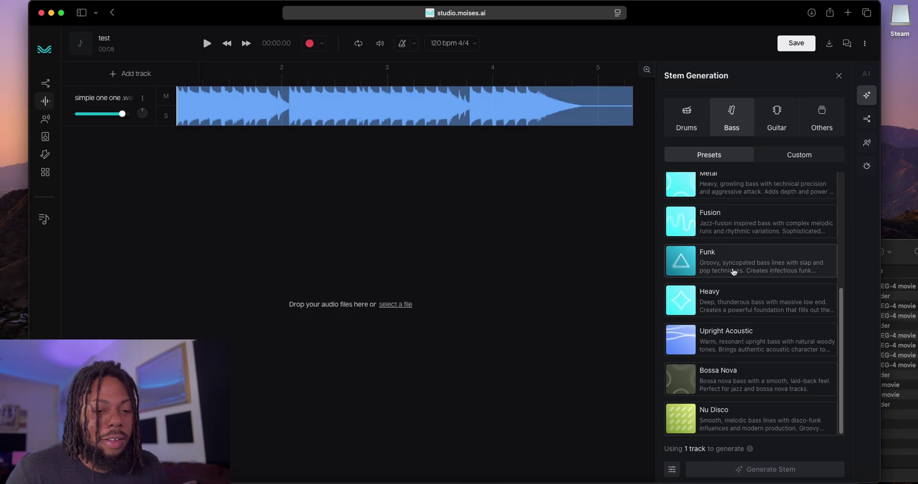
scroll(732, 280, "up", 5)
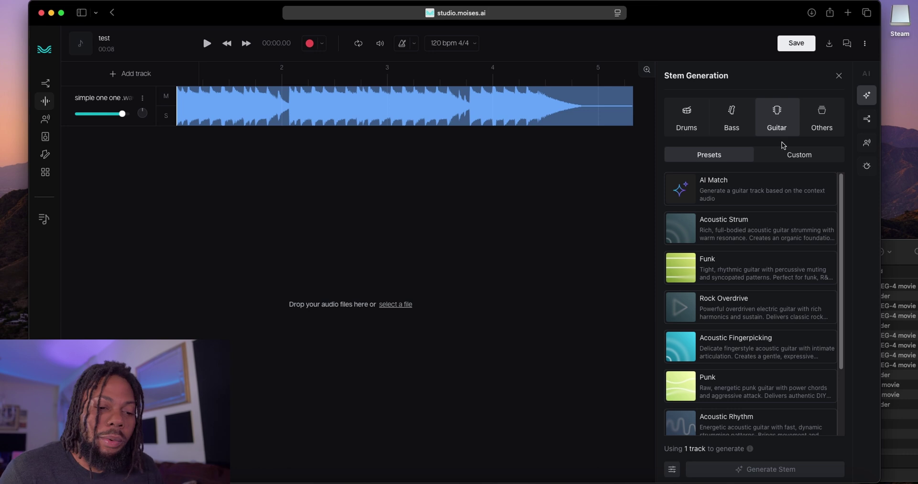
scroll(745, 249, "down", 4)
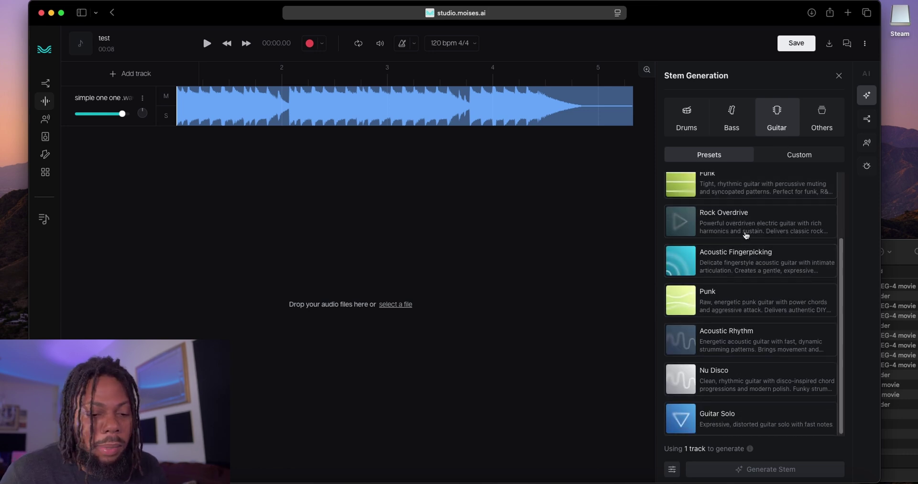
Step: Generate an Electric Piano stem from the Others presets for the imported loop, then play it back
left_click(820, 119)
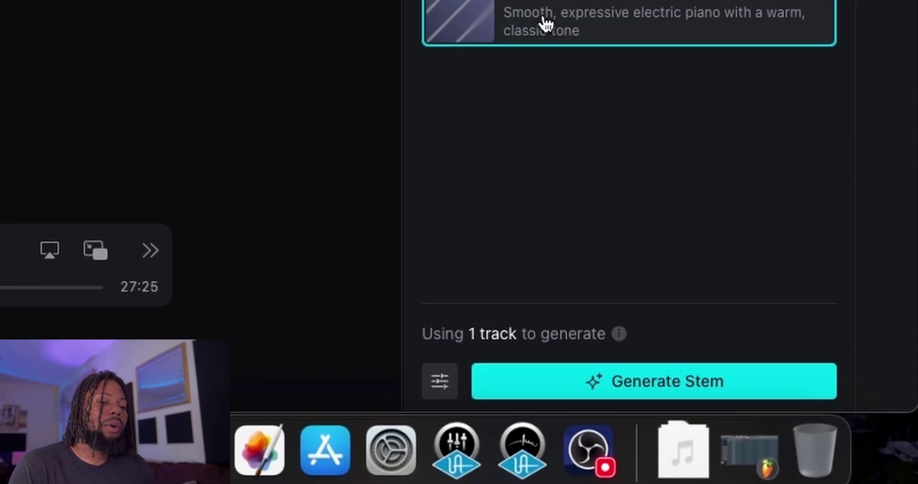
left_click(755, 450)
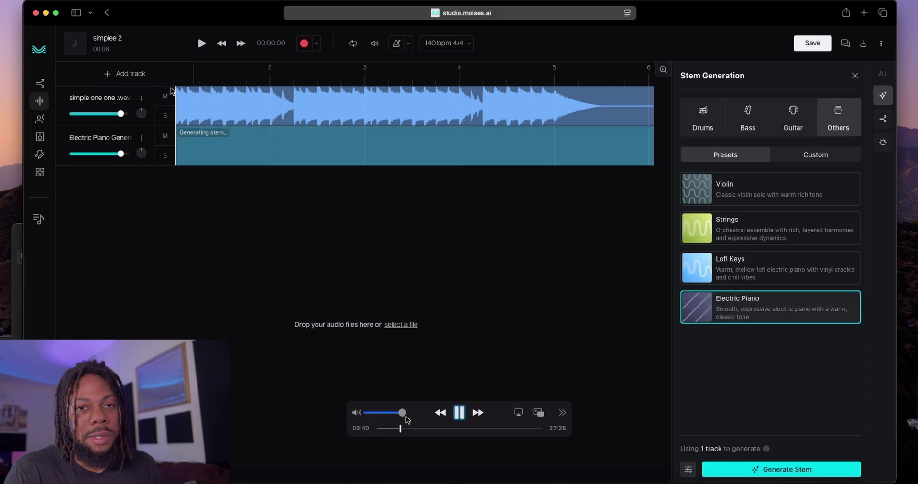
left_click(202, 43)
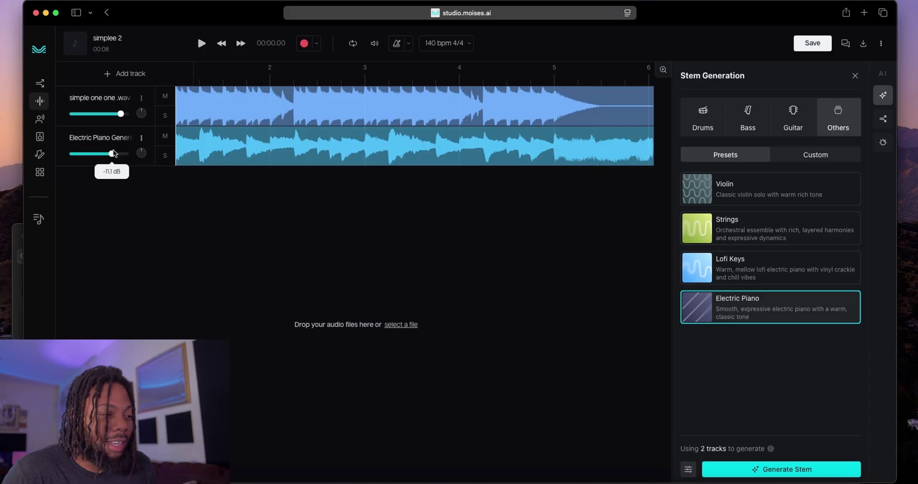
Step: Export the generated electric piano track as a WAV file at a 44.1 kHz sample rate
left_click(142, 138)
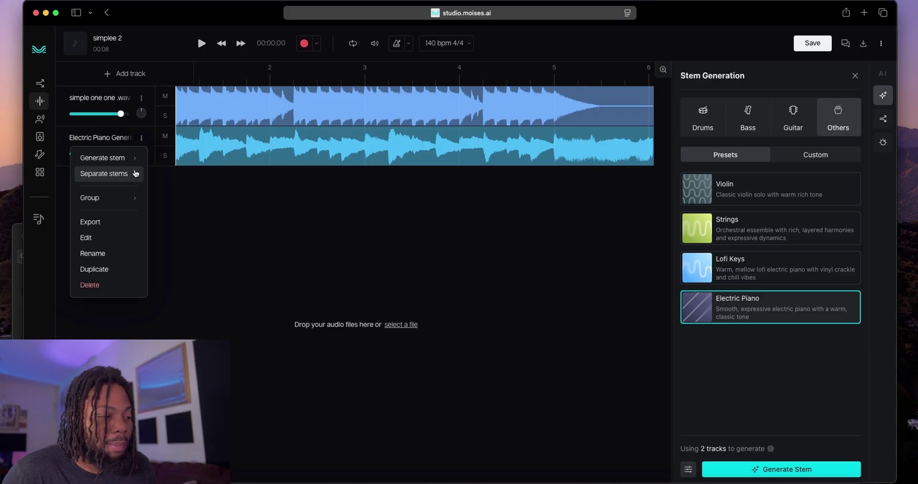
left_click(122, 230)
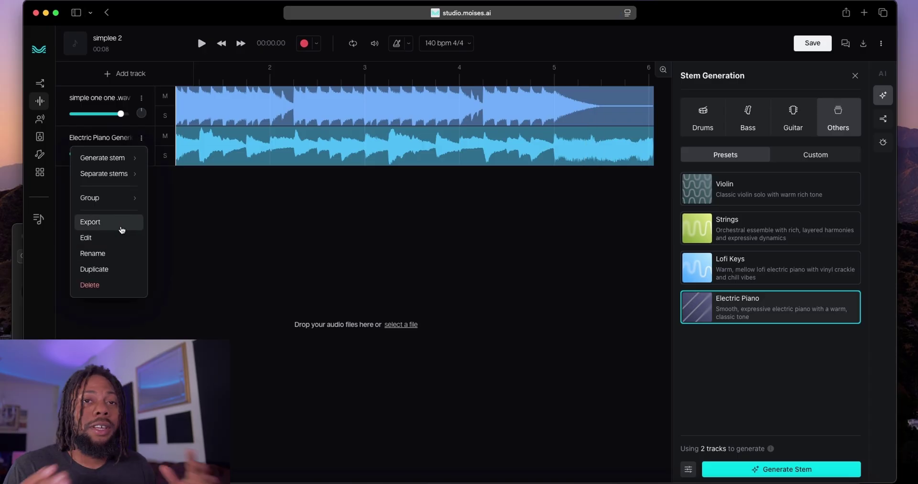
left_click(122, 230)
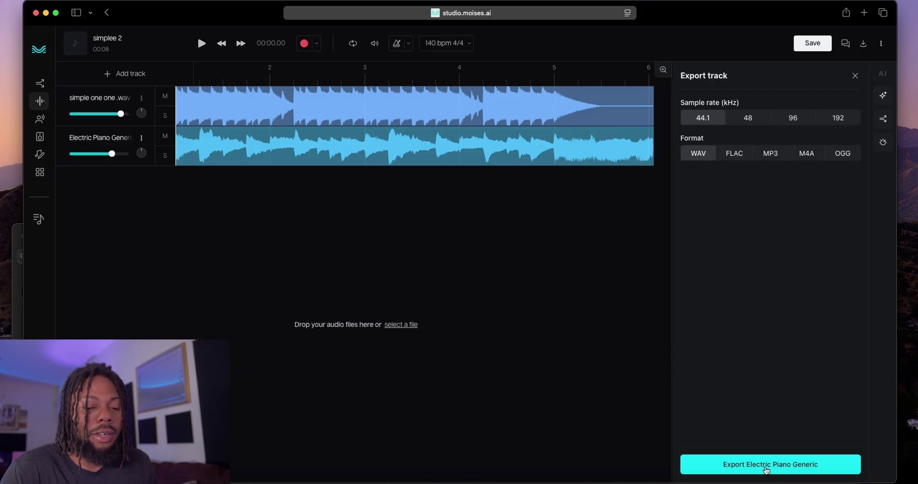
left_click(766, 466)
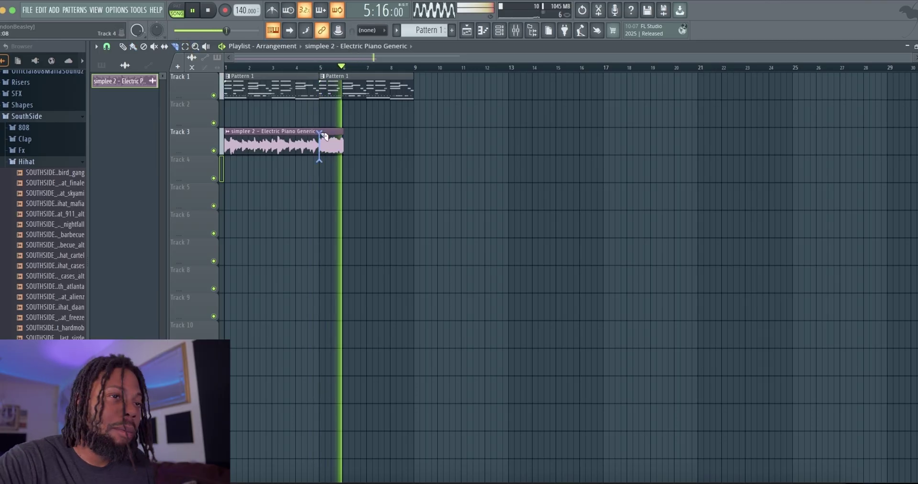
Step: Switch to FL Studio and slice the electric piano clip on Track 3 at bar 5
left_click(324, 136)
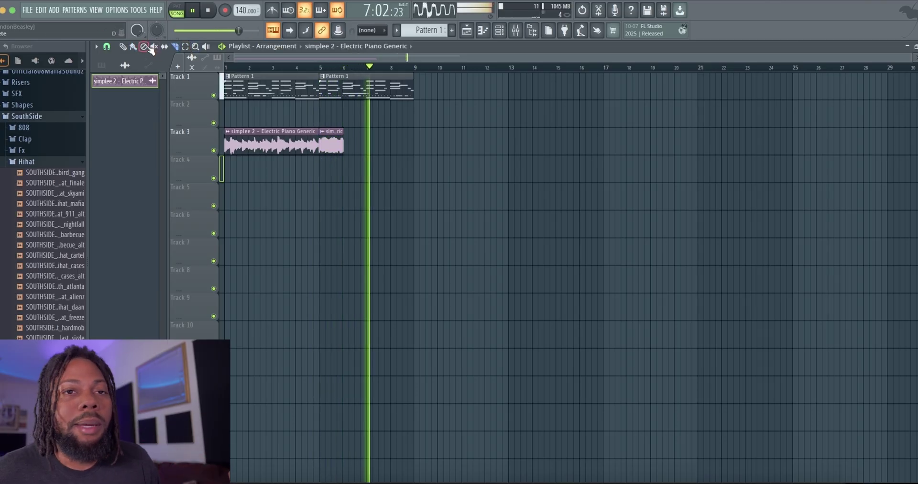
left_click_drag(409, 427, 412, 427)
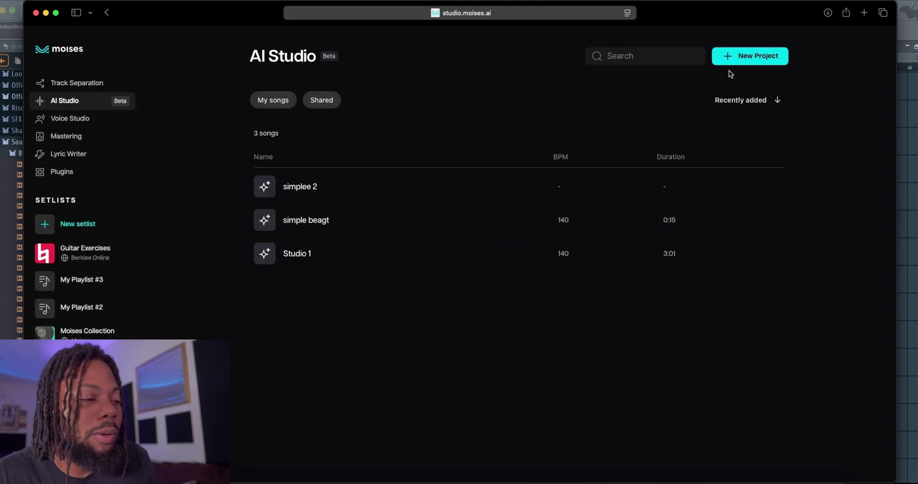
Step: Switch to Moises, create a new project named music bb and set its tempo to 140 bpm
left_click(729, 56)
type("music")
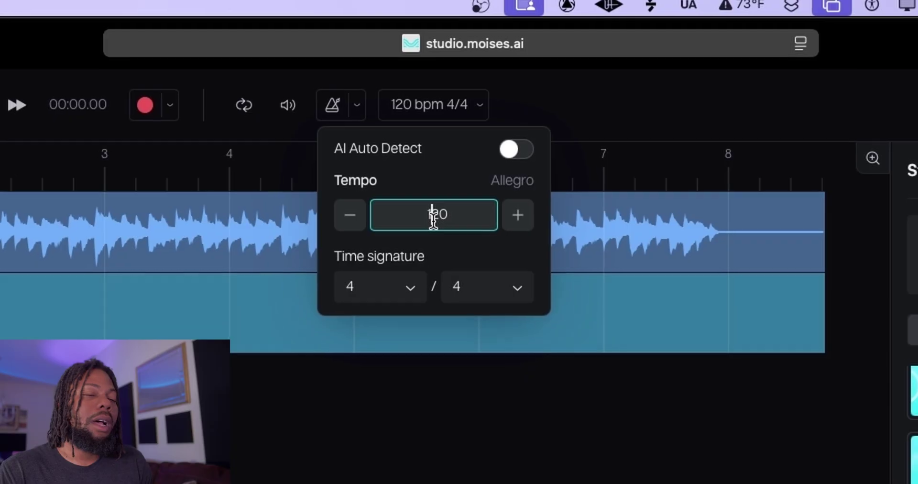
double_click(433, 203)
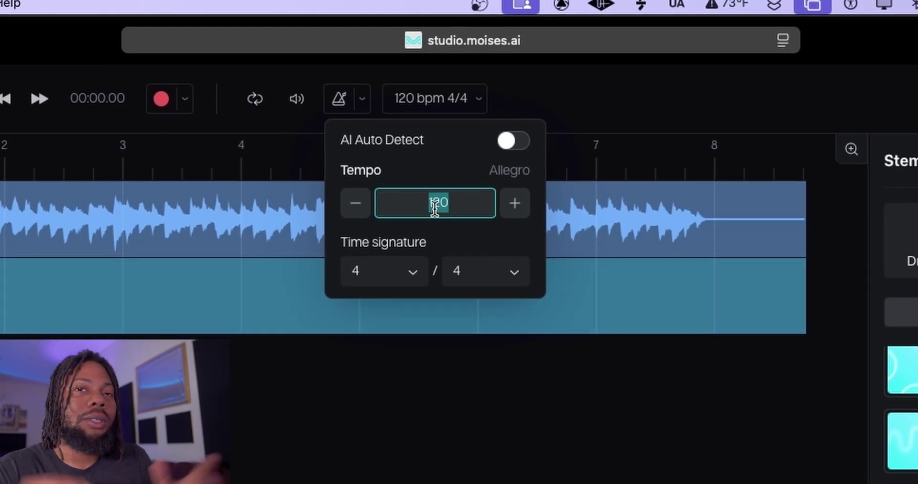
type("140")
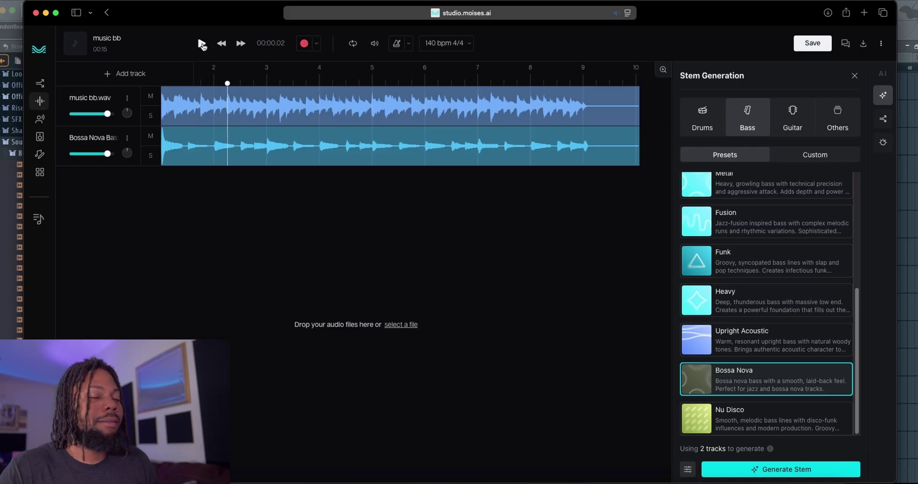
Step: Play back the Bossa Nova bass stem with the music, then export the bass track as a WAV file
left_click(202, 44)
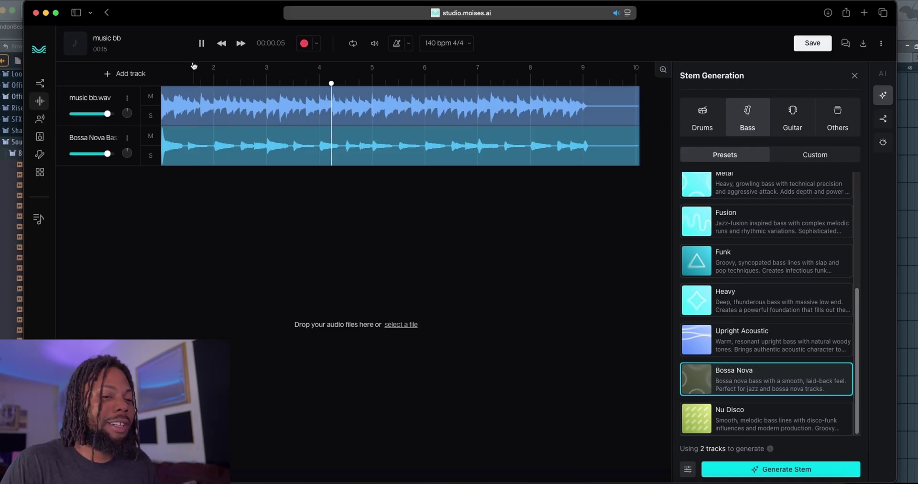
left_click(144, 73)
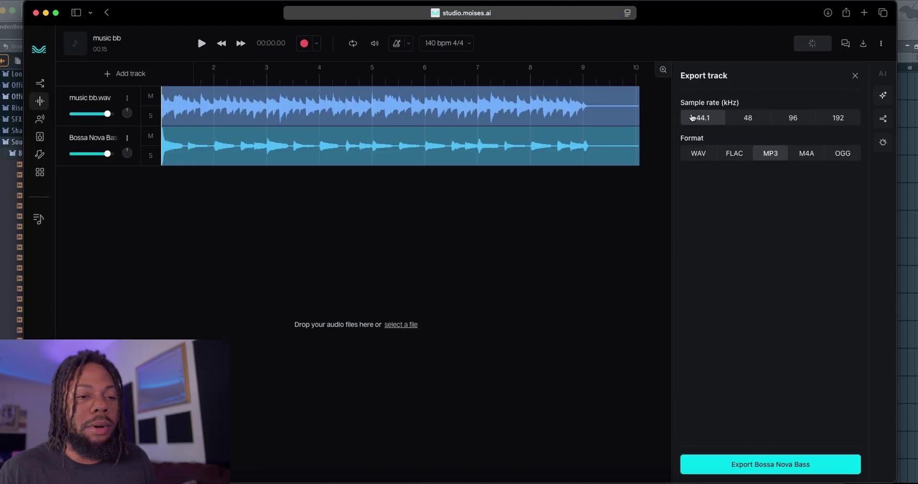
left_click(765, 463)
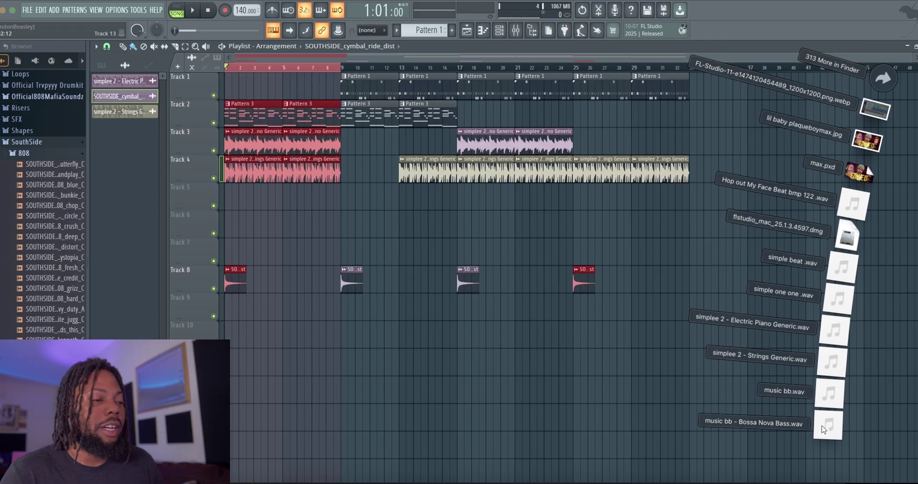
Step: Switch to FL Studio, place music bb - Bossa Nova Bass.wav at the start of the playlist and lower its mixer level slightly
left_click_drag(835, 443, 227, 233)
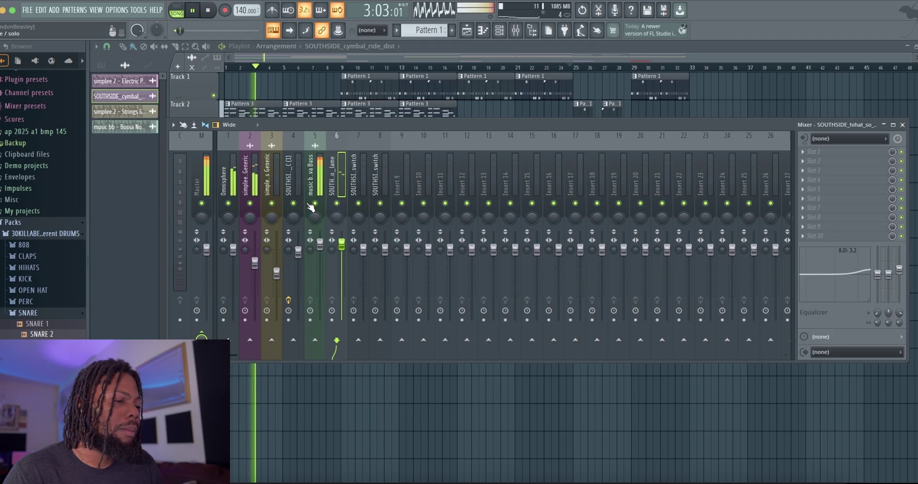
left_click(320, 246)
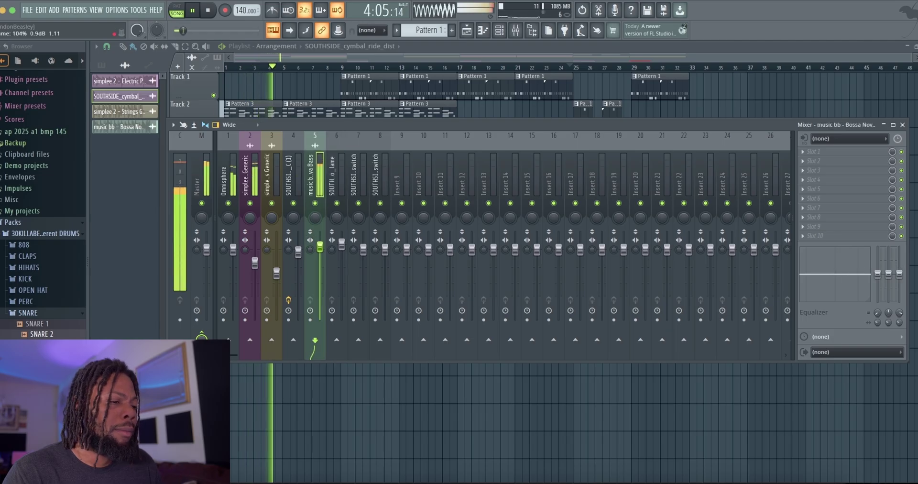
left_click_drag(320, 246, 320, 248)
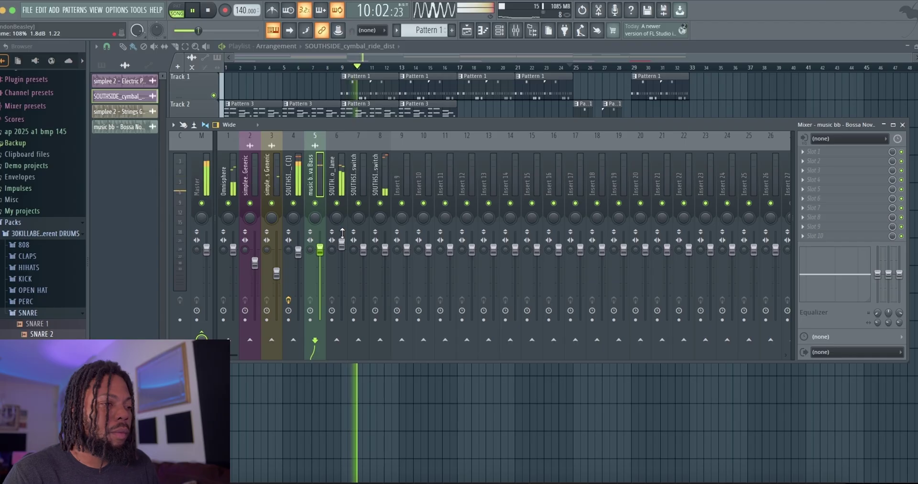
Step: Set the snare channel's mixer level to about -0.2 dB and boost its high EQ band
left_click(385, 249)
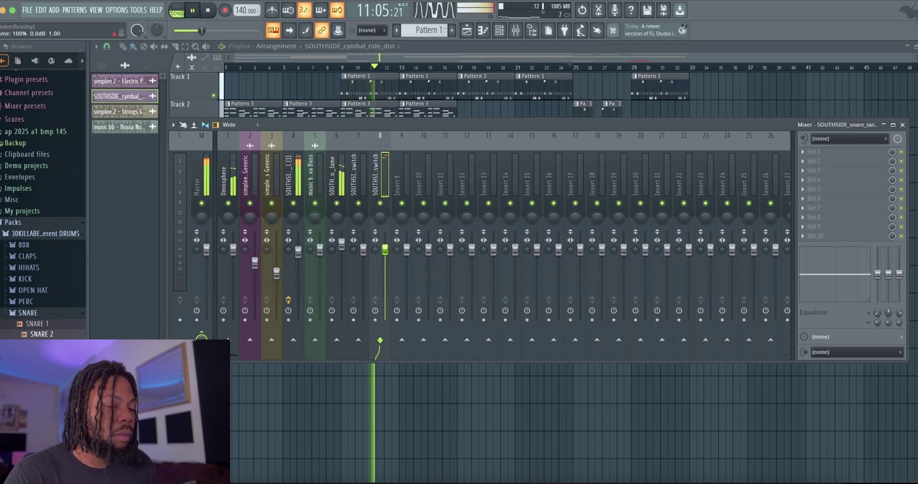
left_click_drag(385, 249, 385, 249)
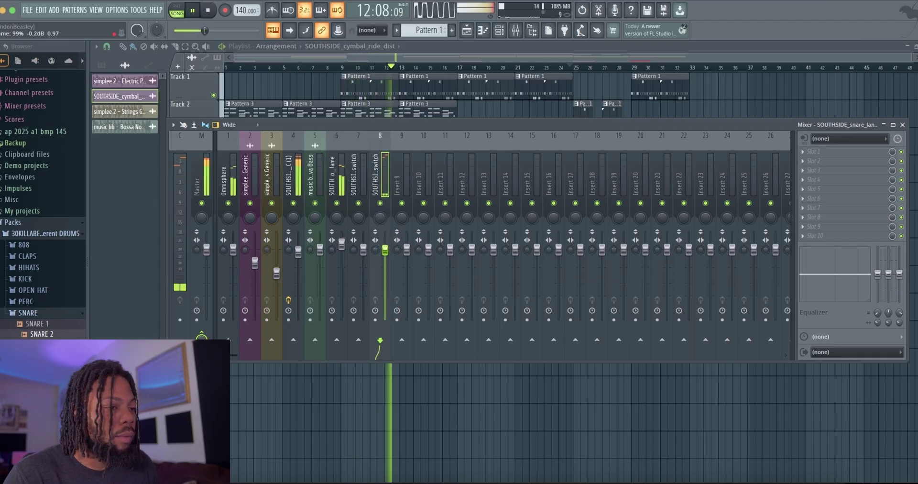
left_click_drag(870, 255, 871, 248)
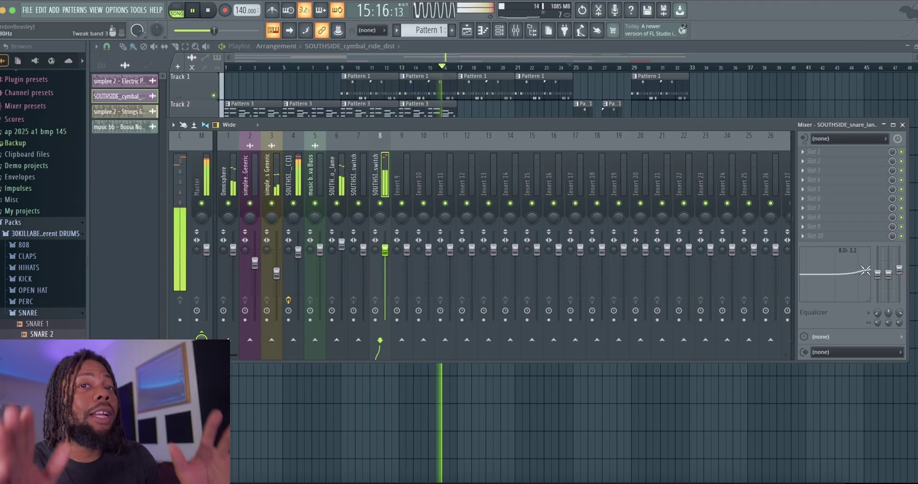
key("F9")
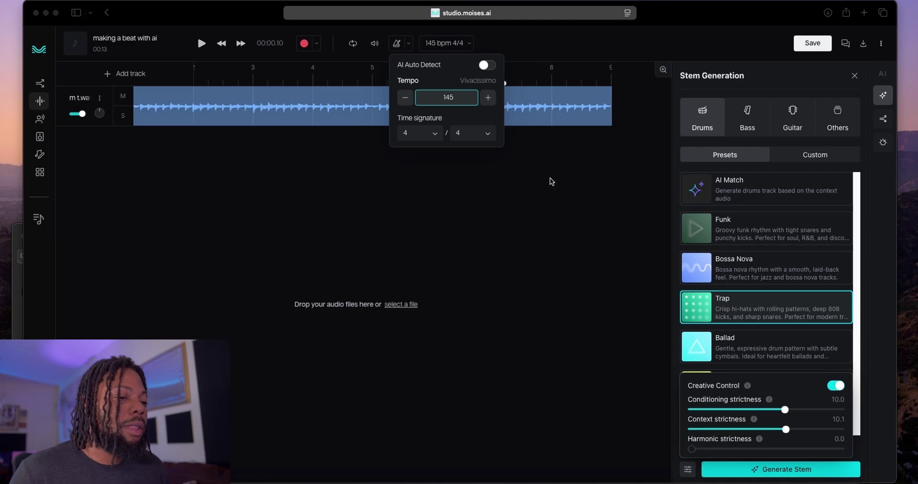
Step: Set the project tempo to 145 bpm and dismiss the Add a track dialog
left_click(447, 97)
left_click(450, 190)
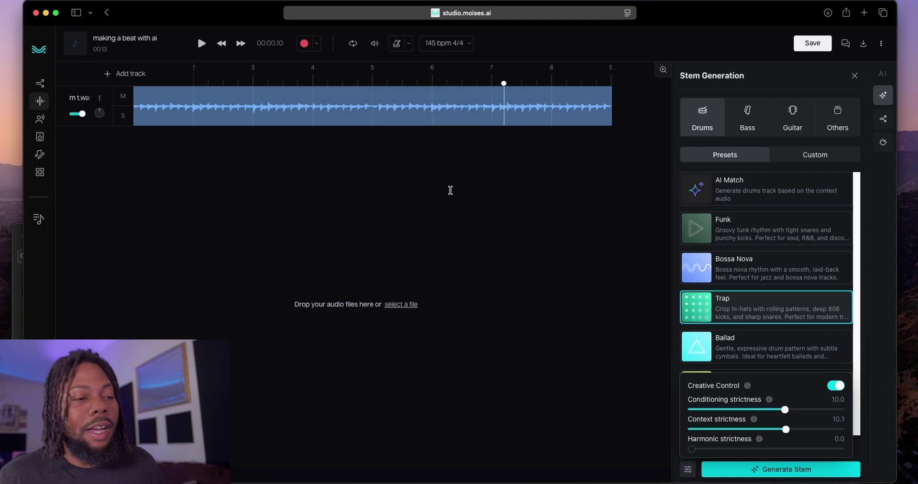
left_click(143, 85)
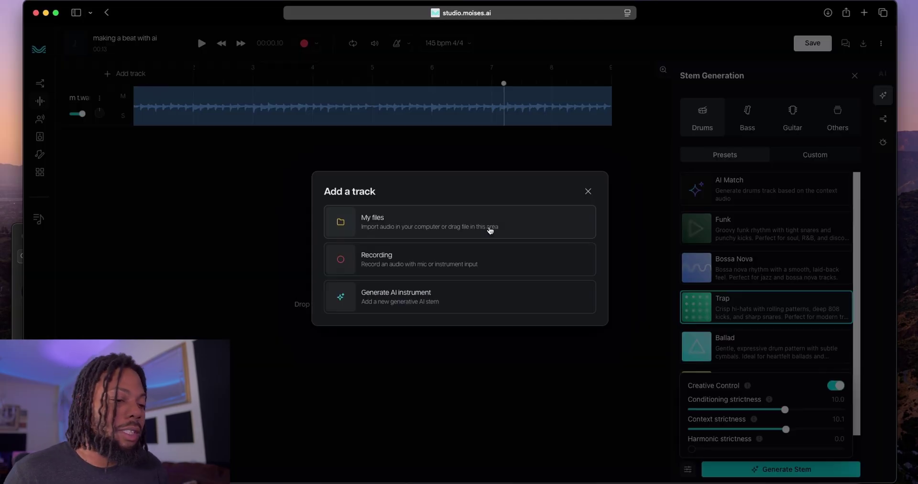
left_click(584, 192)
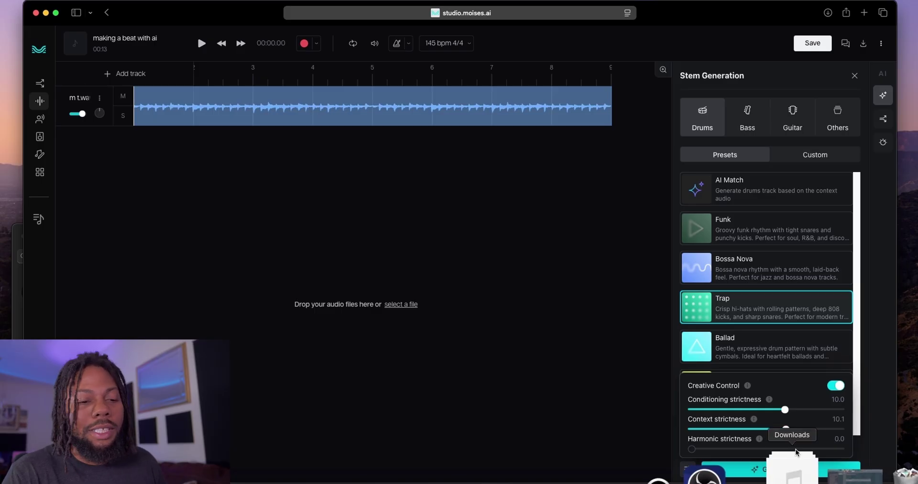
Step: Generate a Trap drums stem and choose WAV as the export format for the Guitar Solo Guitar track
left_click(757, 471)
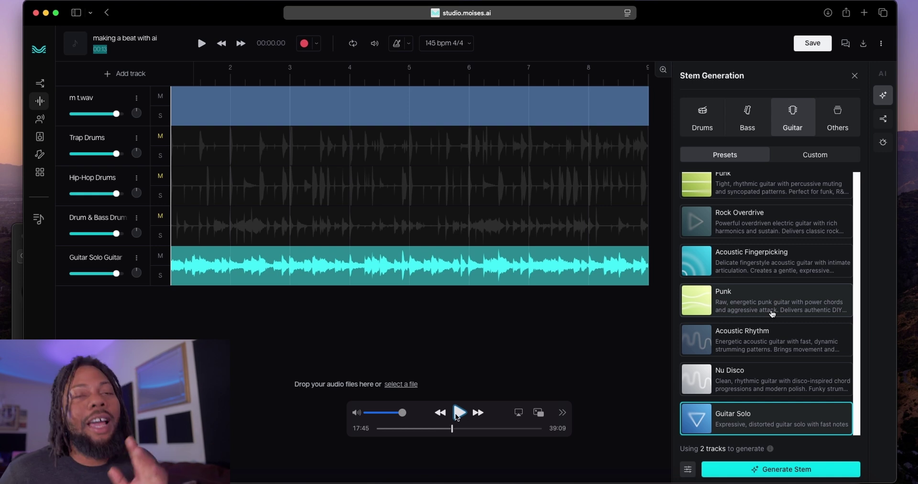
left_click(457, 413)
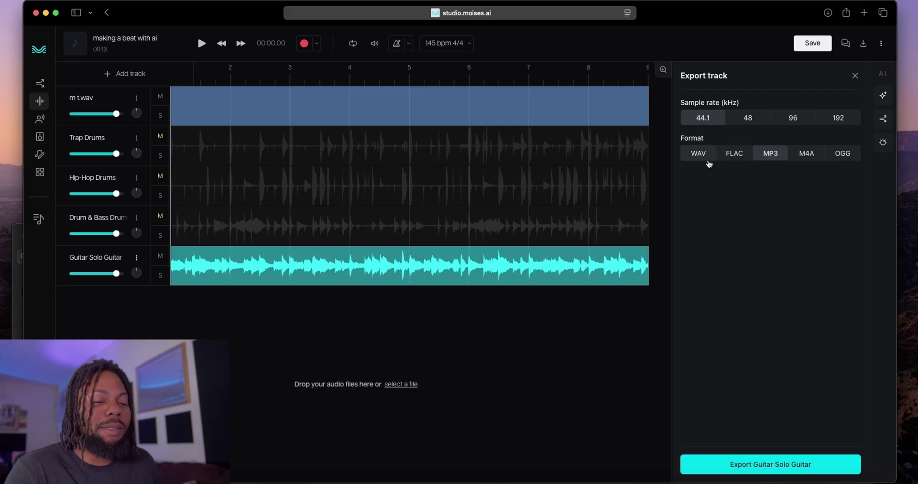
left_click(706, 156)
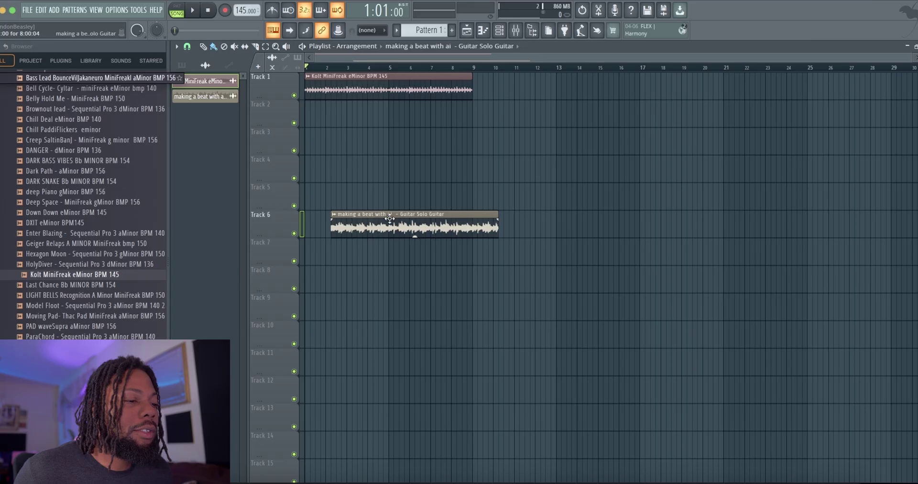
Step: In FL Studio, move the Guitar Solo Guitar clip to the start of Track 3 and play the arrangement
left_click_drag(390, 221, 361, 141)
key("space")
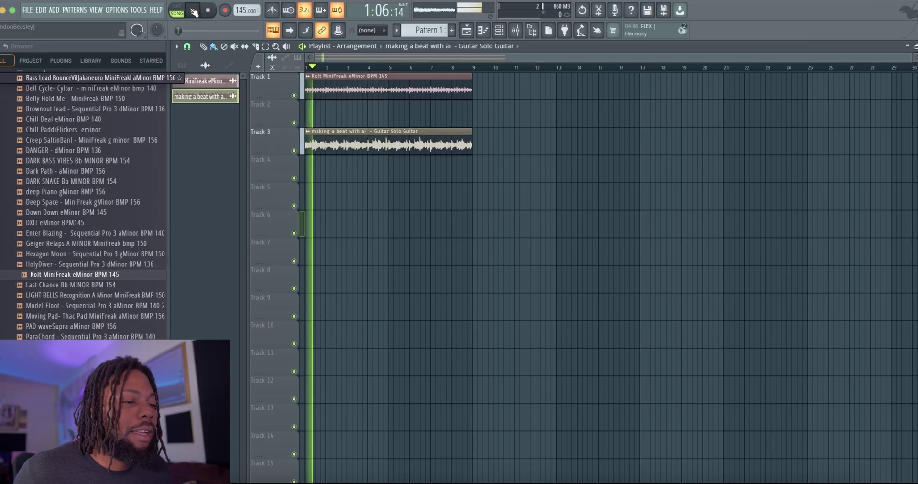
left_click(500, 32)
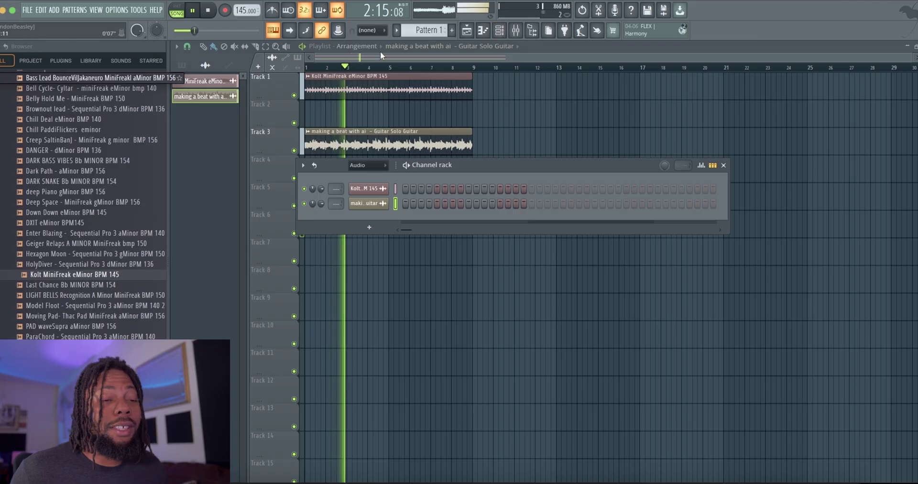
left_click(409, 113)
right_click(430, 113)
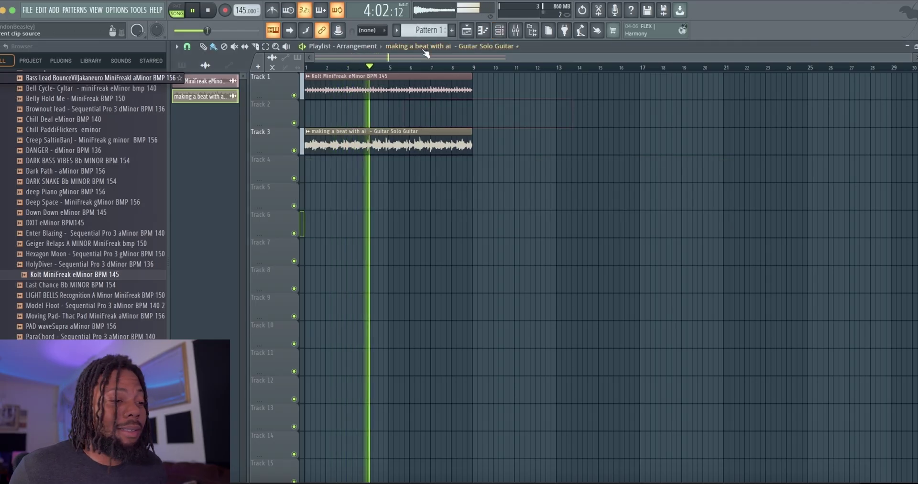
Step: Place Pattern 1 at the start of Track 2 and show all channels in the channel rack
left_click(308, 109)
double_click(311, 115)
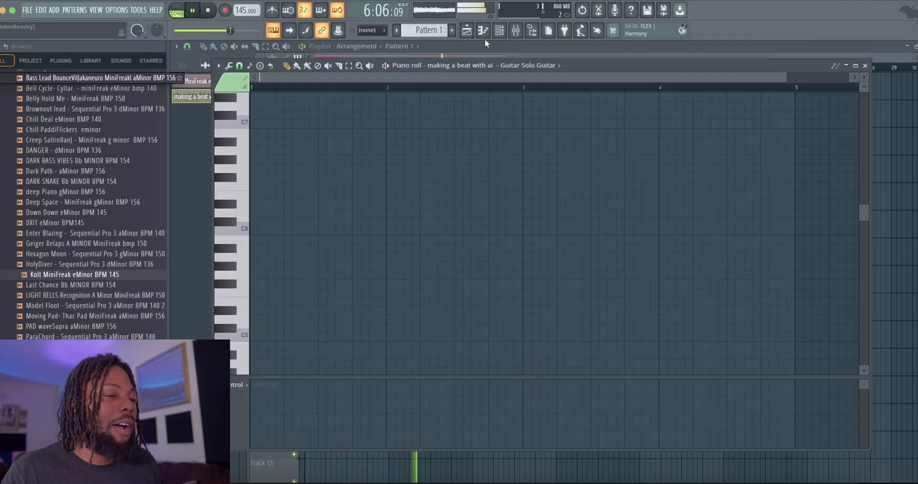
key("F6")
left_click(360, 167)
left_click(358, 177)
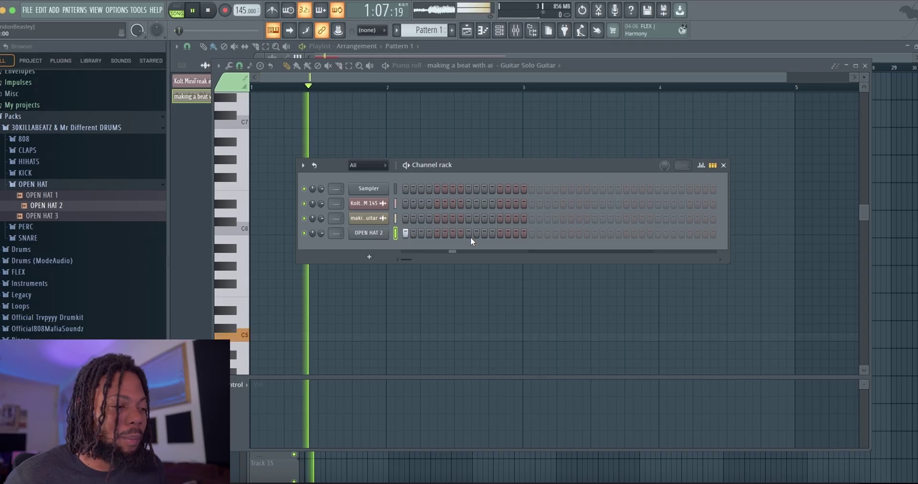
Step: Add OPEN HAT 3 to the channel rack with hits on steps 9 and 25, and open its sampler settings
key("space")
left_click_drag(48, 216, 66, 216)
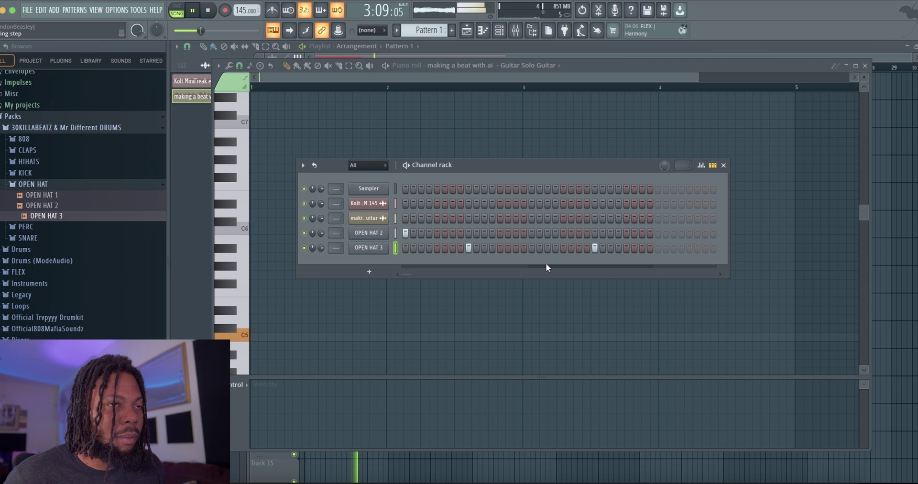
left_click(368, 247)
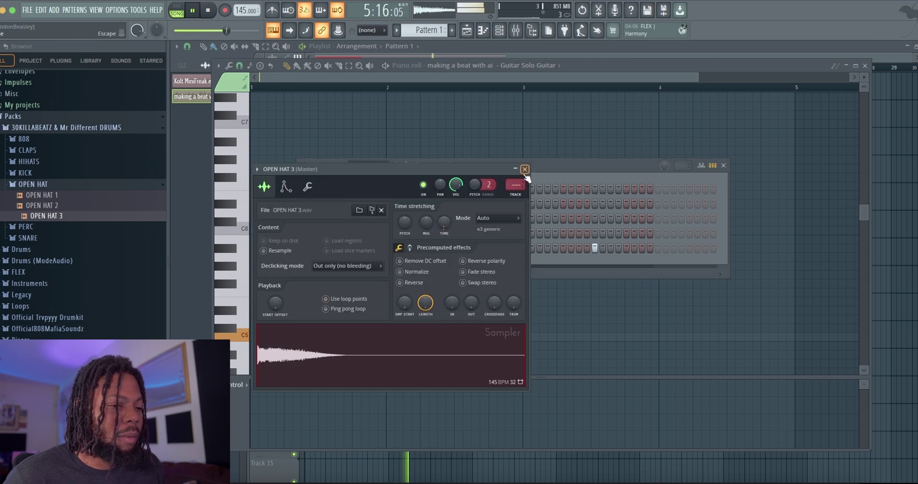
left_click(497, 217)
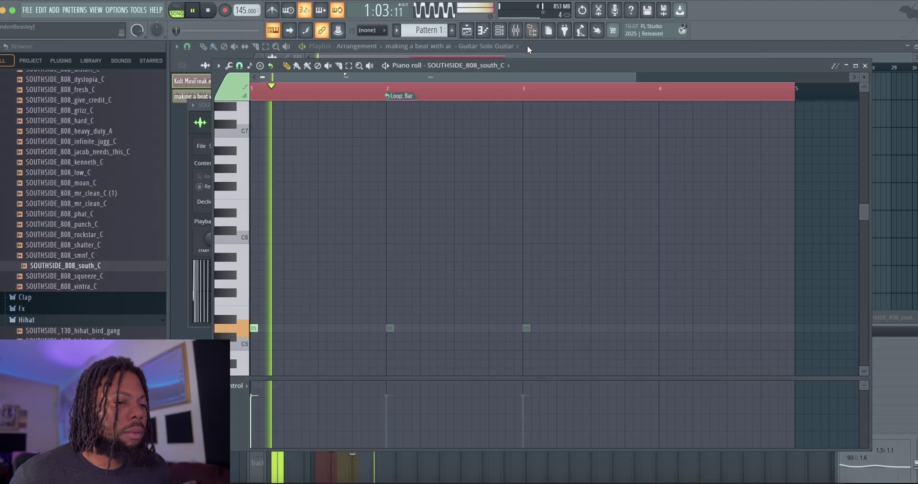
Step: Enable Cut itself for the SOUTHSIDE_808_south_C channel and add a note near the end of bar 1, one semitone above its first note
right_click(385, 292)
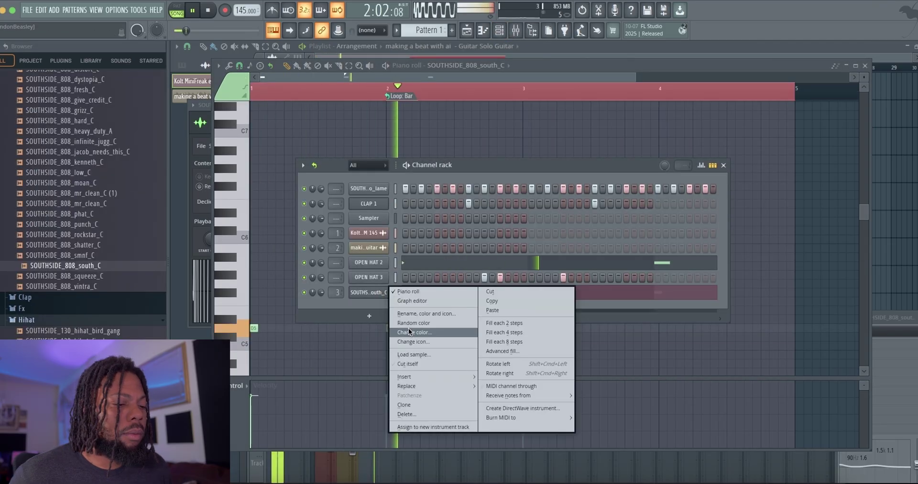
left_click(423, 363)
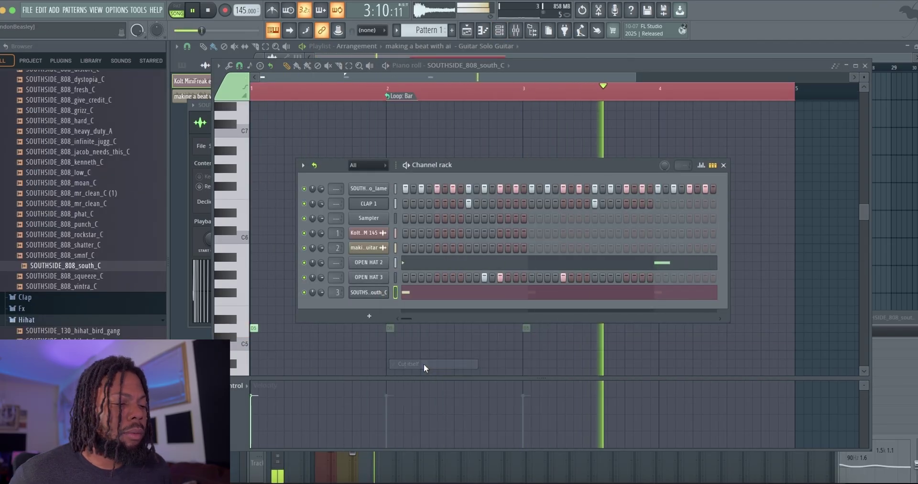
key("space")
left_click(327, 329)
key("space")
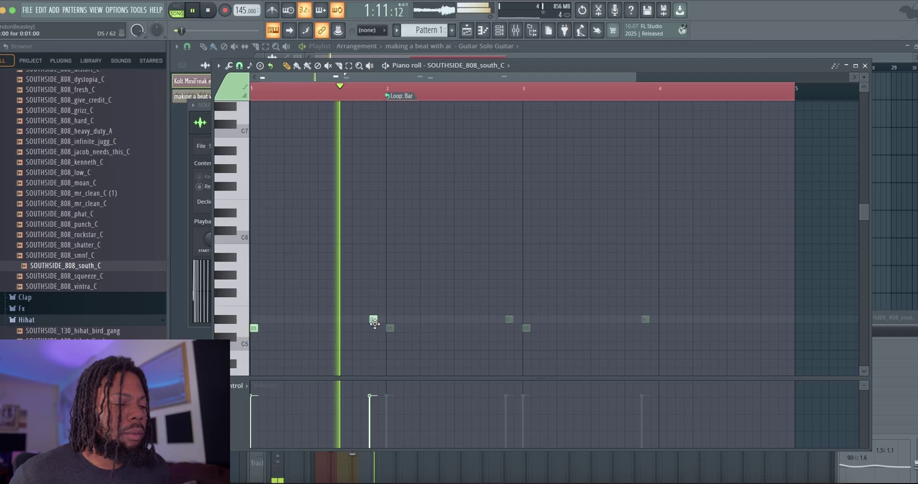
key("space")
left_click(372, 320)
key("space")
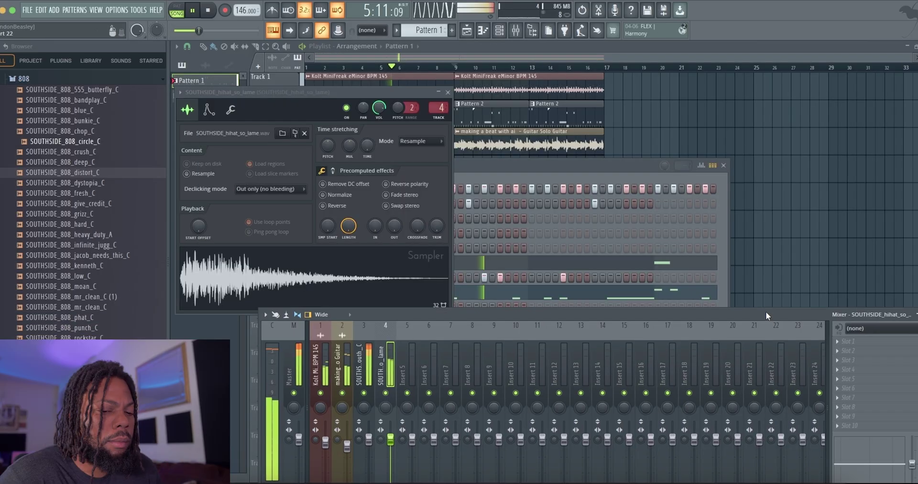
Step: Boost the high-shelf EQ of the SOUTHSIDE_hihat_so_lame mixer track to 4.3 dB and close the open windows
left_click_drag(766, 316, 737, 302)
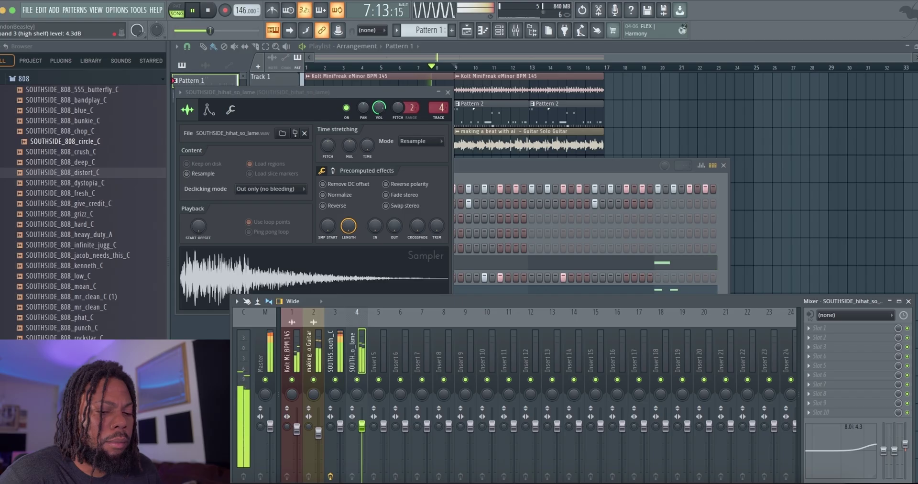
right_click(908, 447)
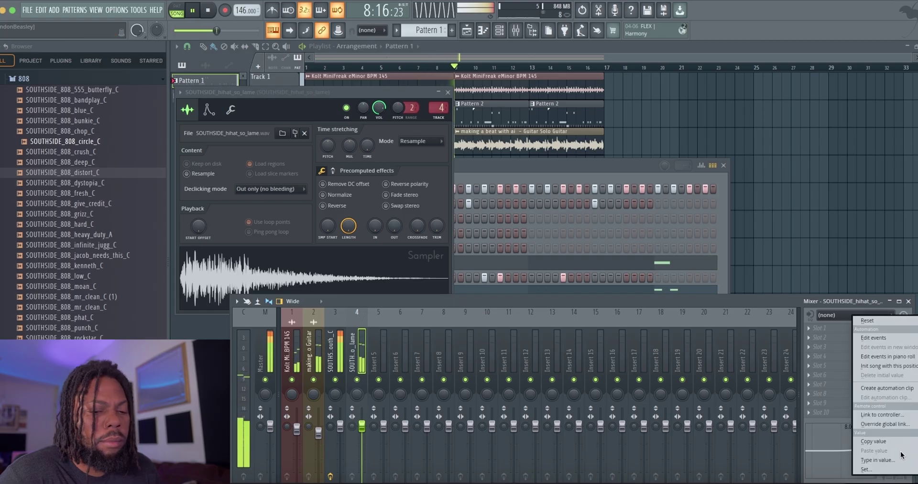
left_click(785, 315)
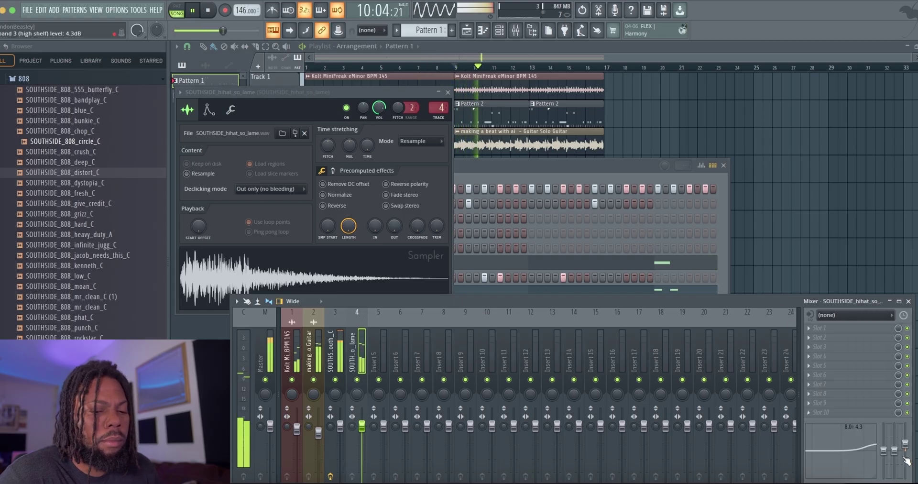
key("F12")
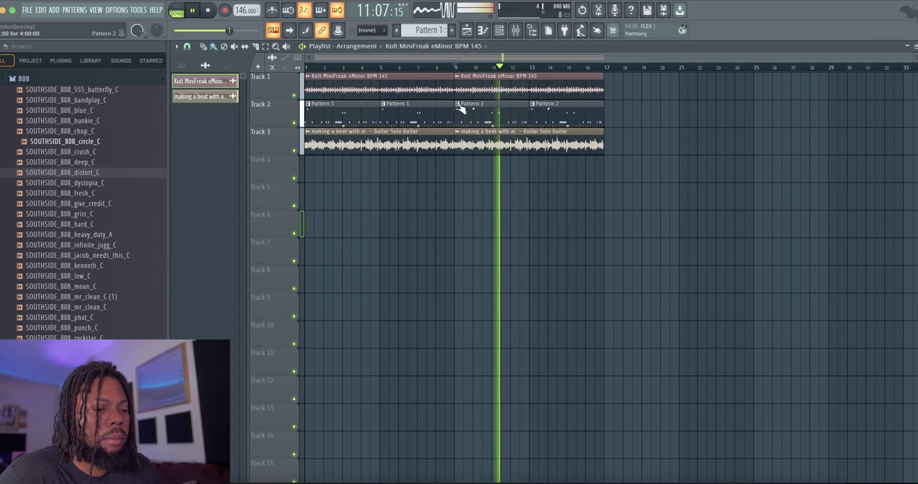
Step: Make the first Pattern 2 clip on Track 2 unique and replace the following Pattern 2 clip with Pattern 3
left_click(457, 104)
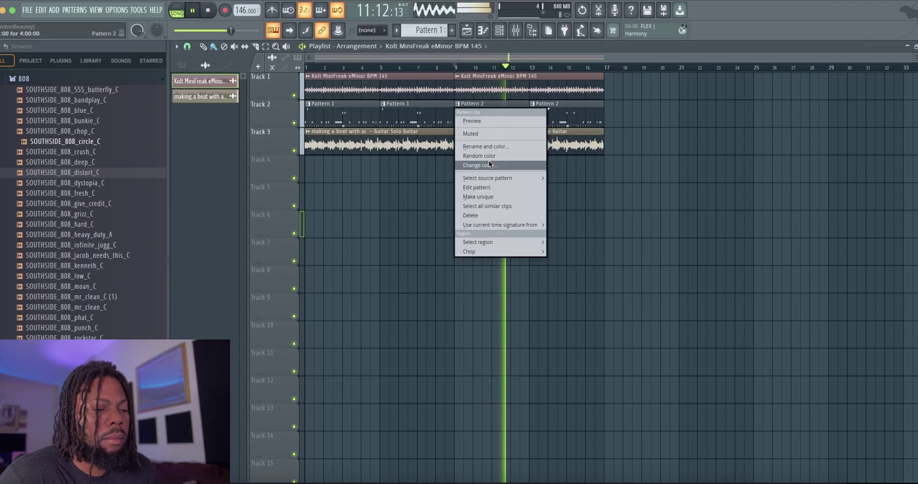
left_click(505, 195)
right_click(537, 119)
left_click(536, 118)
Step: Open the SOUTHSIDE_hihat_so_lame channel of Pattern 3 in the piano roll
key("F7")
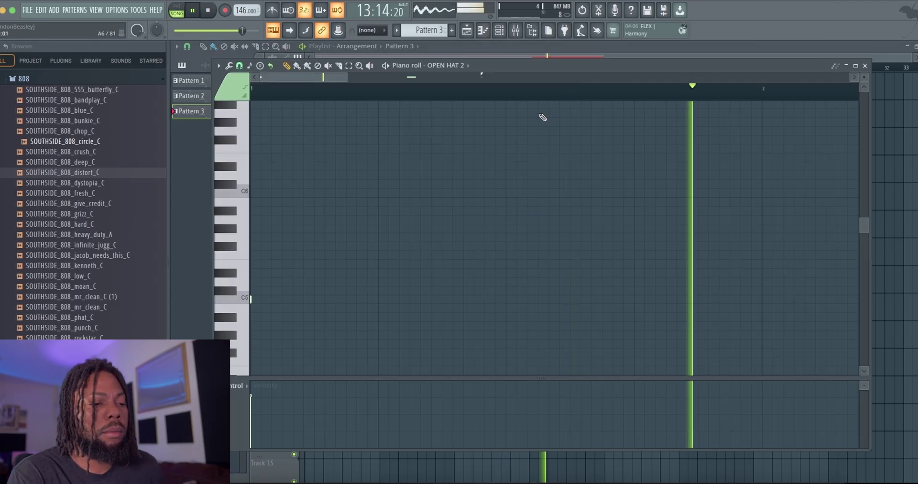
left_click(498, 30)
right_click(385, 189)
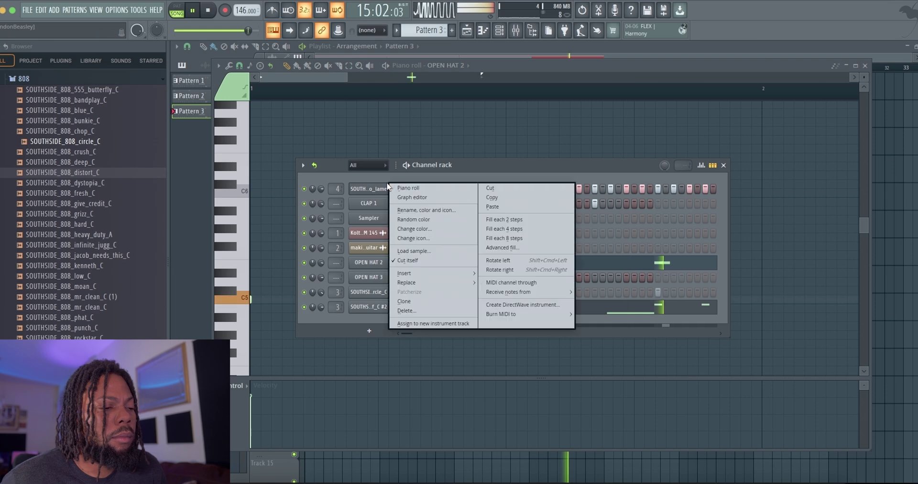
left_click(403, 189)
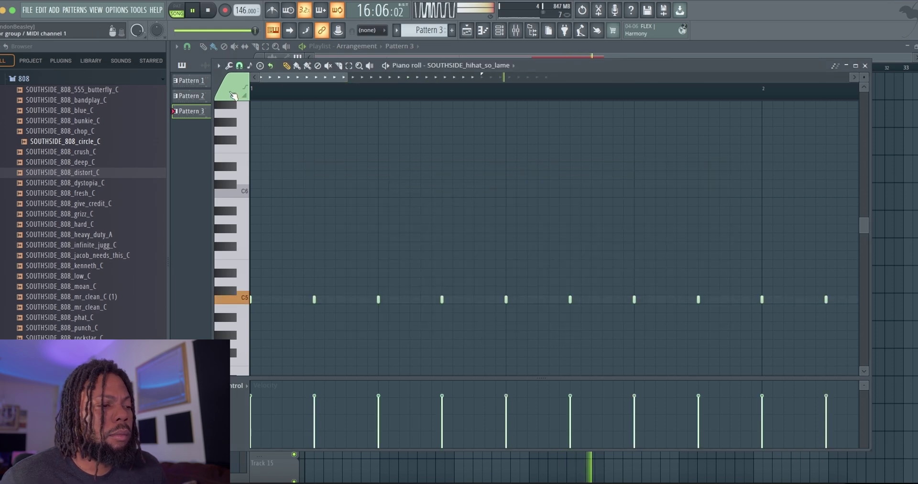